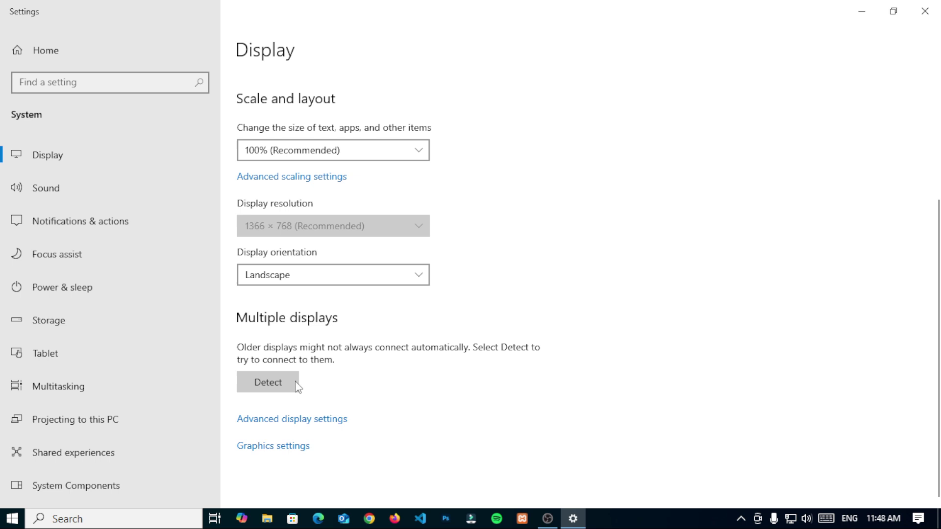
Step: Run Detect three times, see 'Didn't detect another display', and close Settings
{"action": "left_click", "coordinate": [295, 382]}
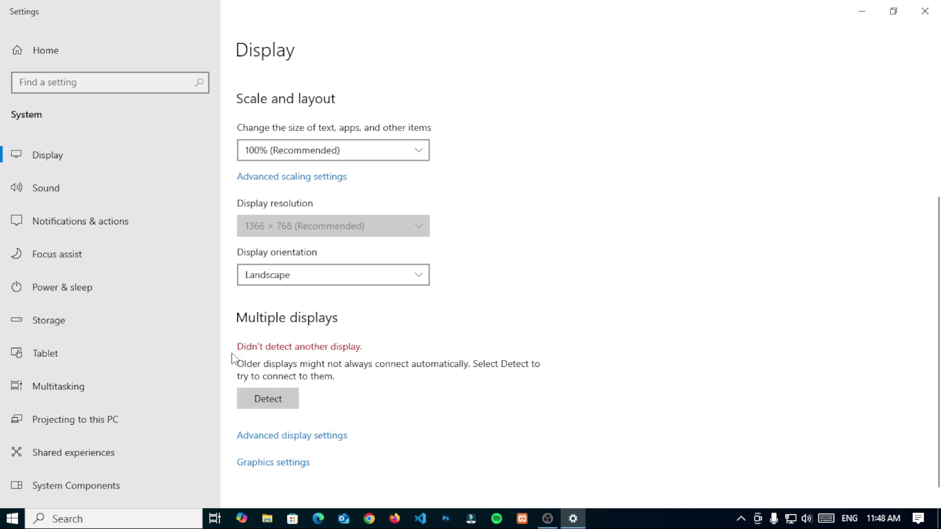
{"action": "left_click", "coordinate": [286, 397]}
{"action": "left_click", "coordinate": [290, 395]}
{"action": "left_click", "coordinate": [925, 11]}
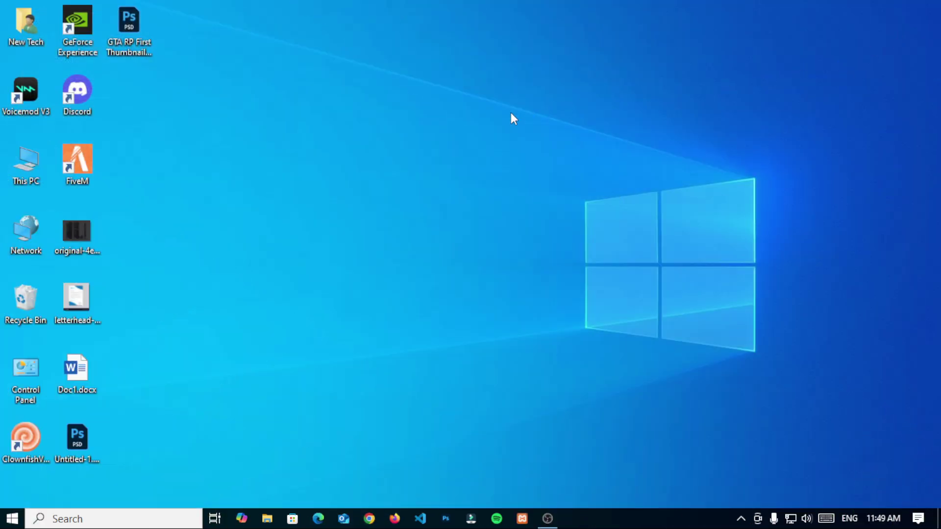
Step: Refresh the desktop, then launch Computer Management via This PC's Manage option
{"action": "right_click", "coordinate": [480, 116]}
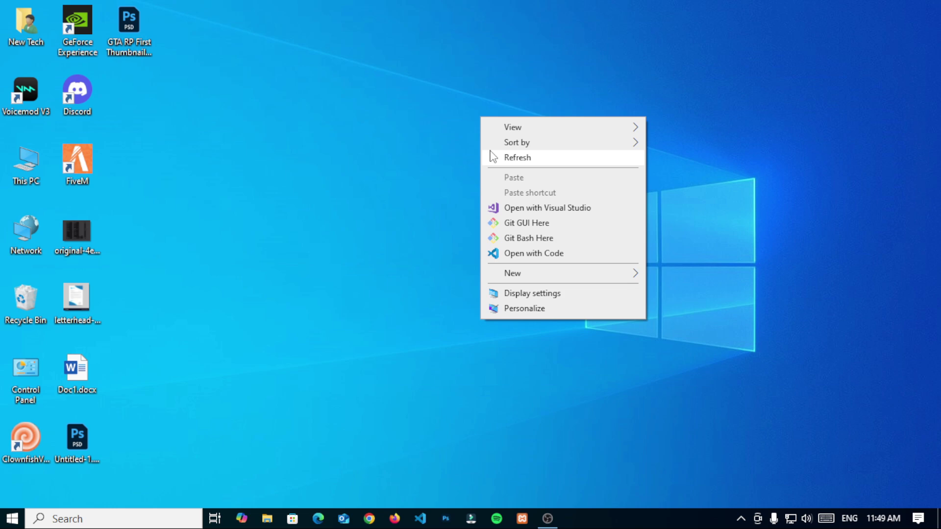
{"action": "left_click", "coordinate": [493, 156]}
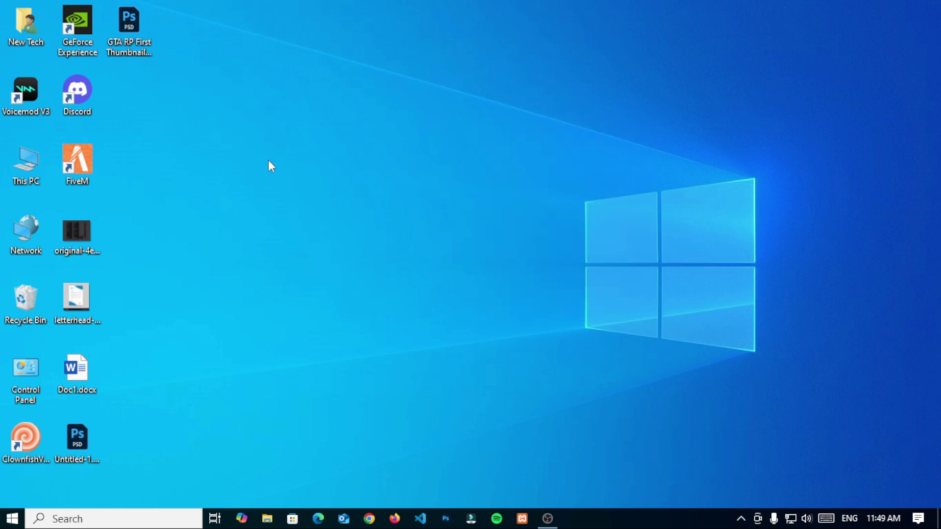
{"action": "right_click", "coordinate": [13, 174]}
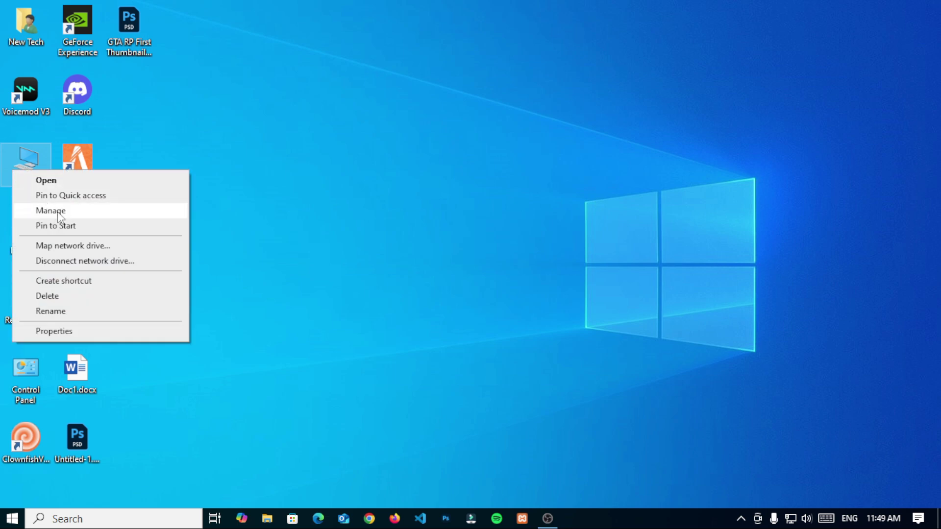
{"action": "left_click", "coordinate": [109, 213]}
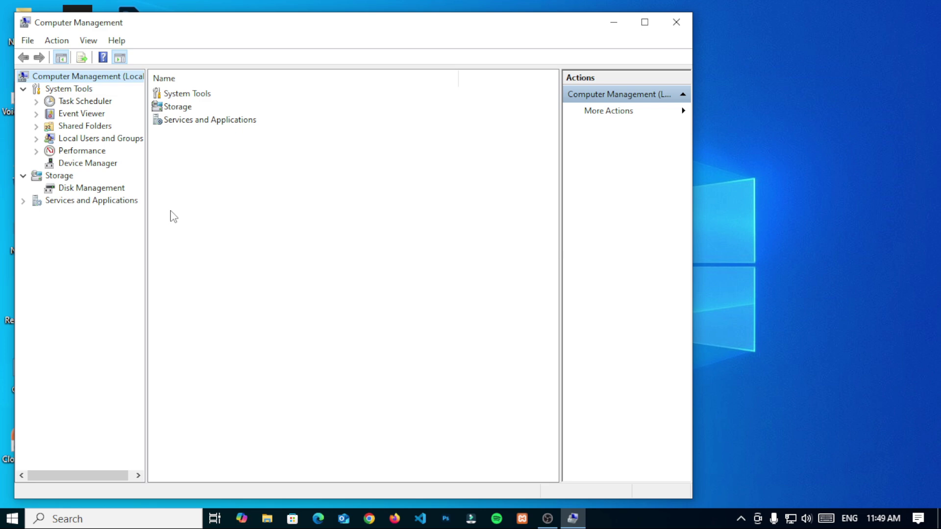
Step: Show Device Manager and select NVIDIA GeForce RTX 3080 under Display adapters
{"action": "left_click", "coordinate": [116, 167]}
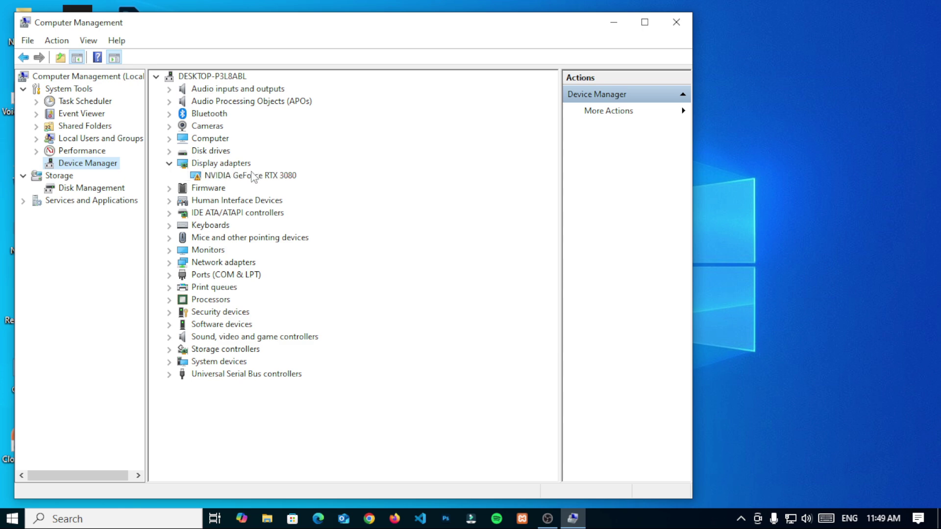
{"action": "left_click", "coordinate": [220, 181]}
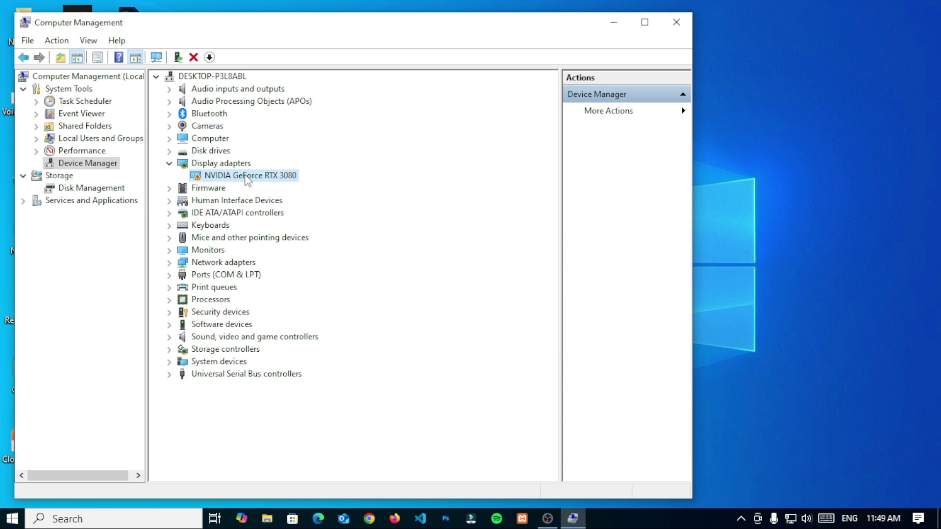
Step: Disable the NVIDIA GeForce RTX 3080 and confirm the warning with Yes
{"action": "right_click", "coordinate": [246, 180]}
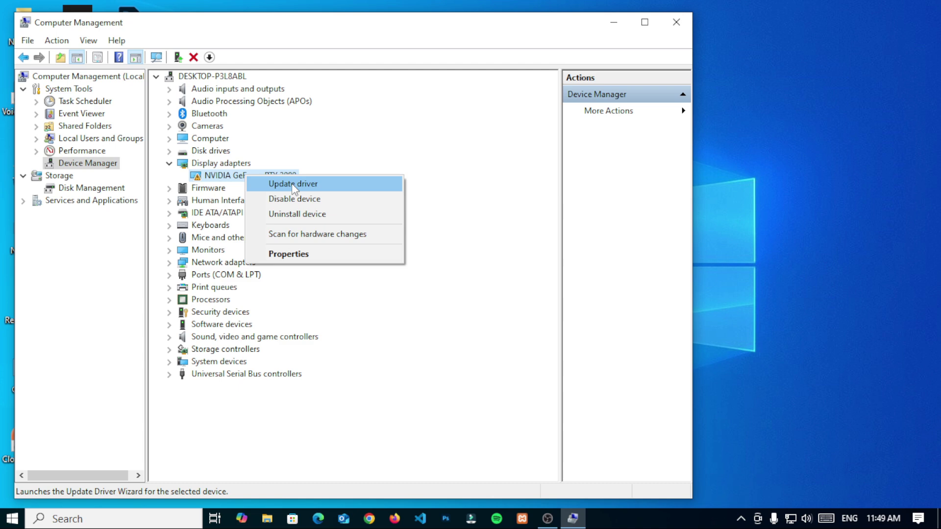
{"action": "left_click", "coordinate": [370, 208]}
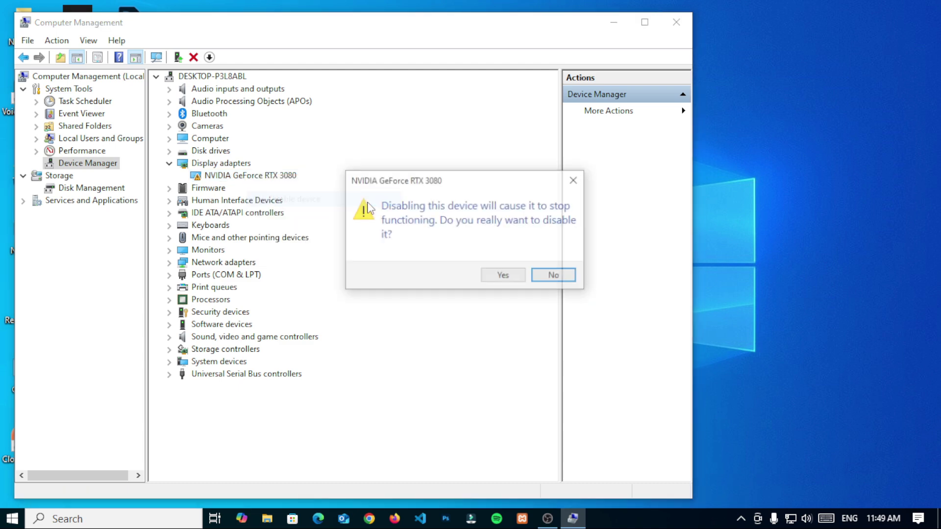
{"action": "left_click", "coordinate": [508, 280]}
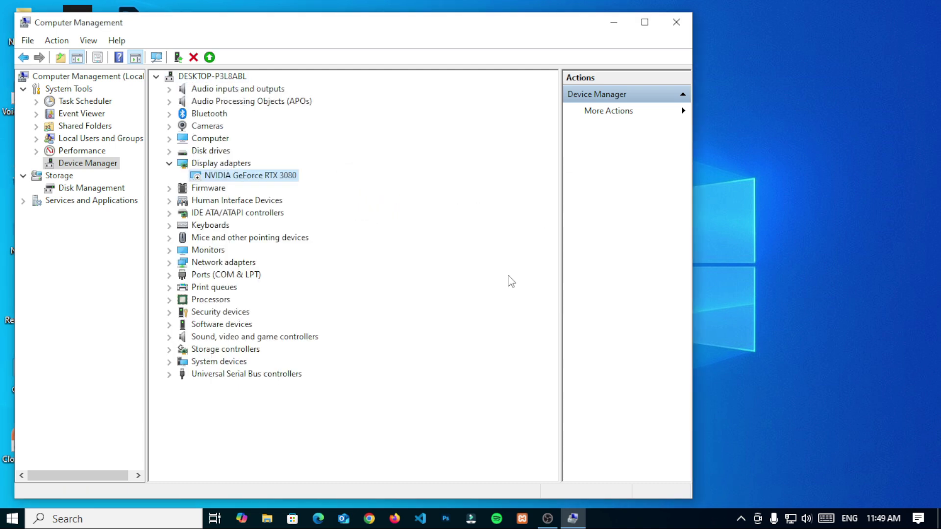
Step: Turn the disabled NVIDIA GeForce RTX 3080 back on with Enable device
{"action": "right_click", "coordinate": [290, 179]}
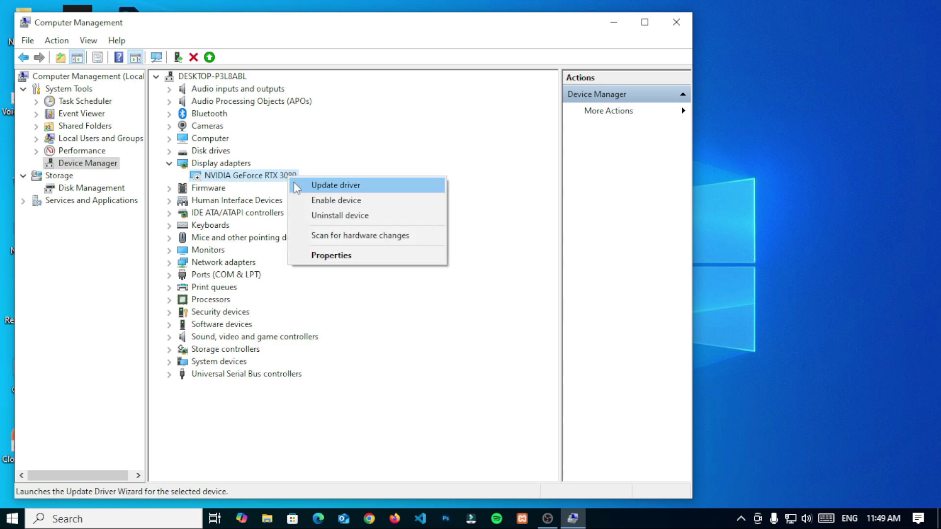
{"action": "left_click", "coordinate": [318, 203]}
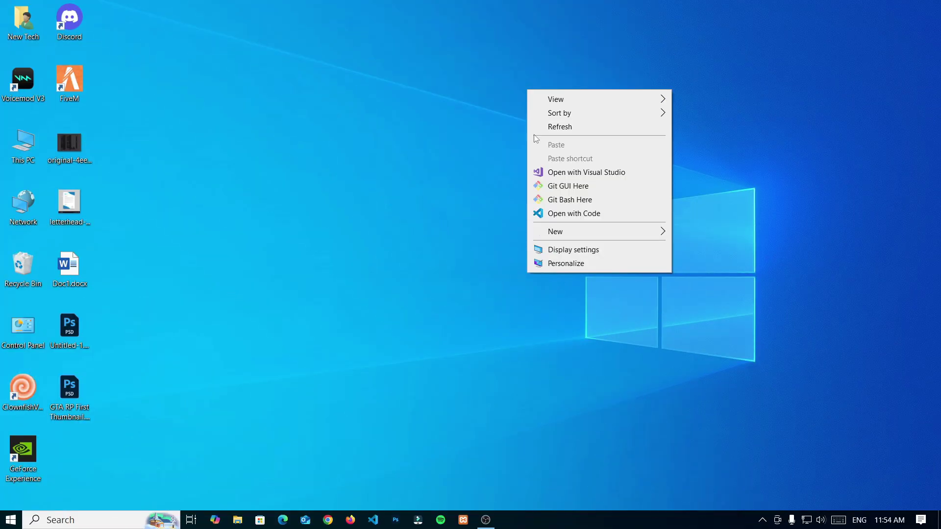
Step: Refresh the desktop and open Display settings from its context menu
{"action": "left_click", "coordinate": [559, 126]}
{"action": "right_click", "coordinate": [547, 125]}
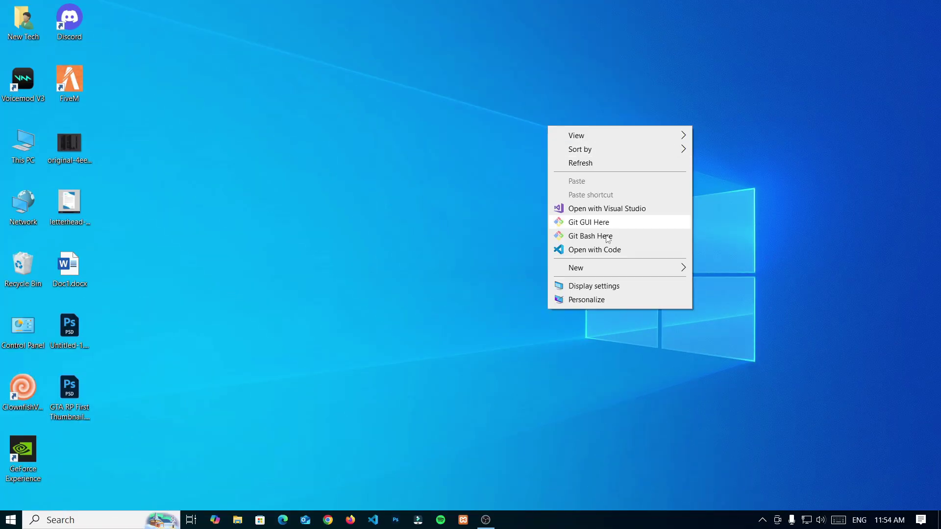
{"action": "left_click", "coordinate": [599, 285]}
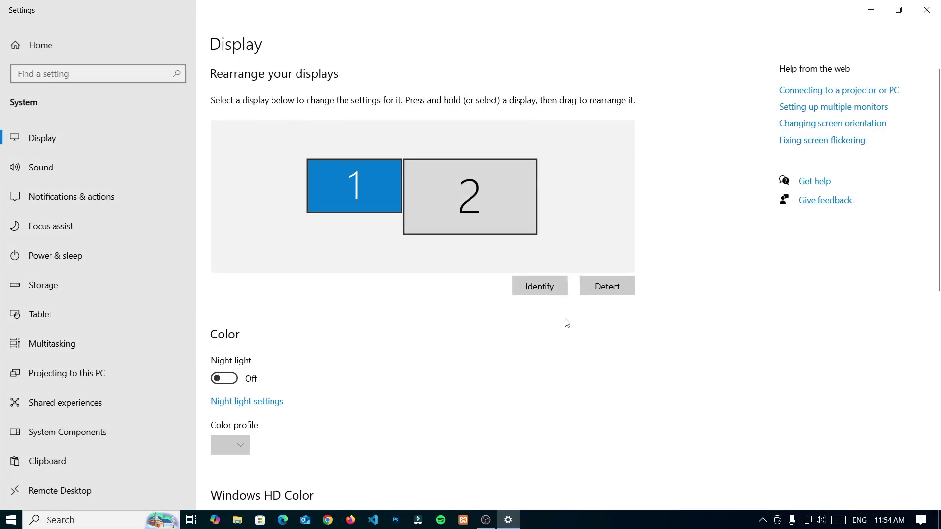
{"action": "scroll", "coordinate": [564, 320], "scroll_direction": "down", "scroll_amount": 4}
{"action": "scroll", "coordinate": [563, 312], "scroll_direction": "down", "scroll_amount": 3}
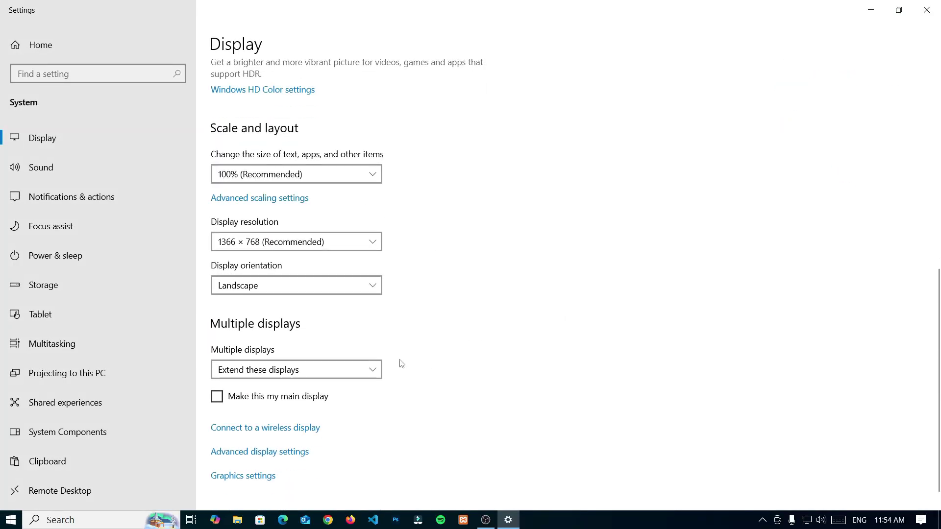
Step: Keep 'Extend these displays' and select display 2, the HP 24e Display
{"action": "left_click", "coordinate": [354, 370]}
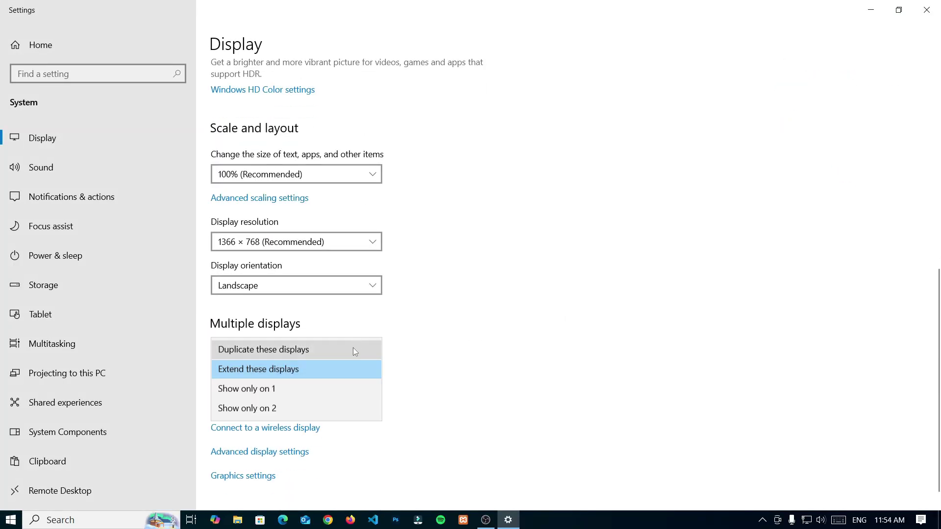
{"action": "left_click", "coordinate": [497, 345]}
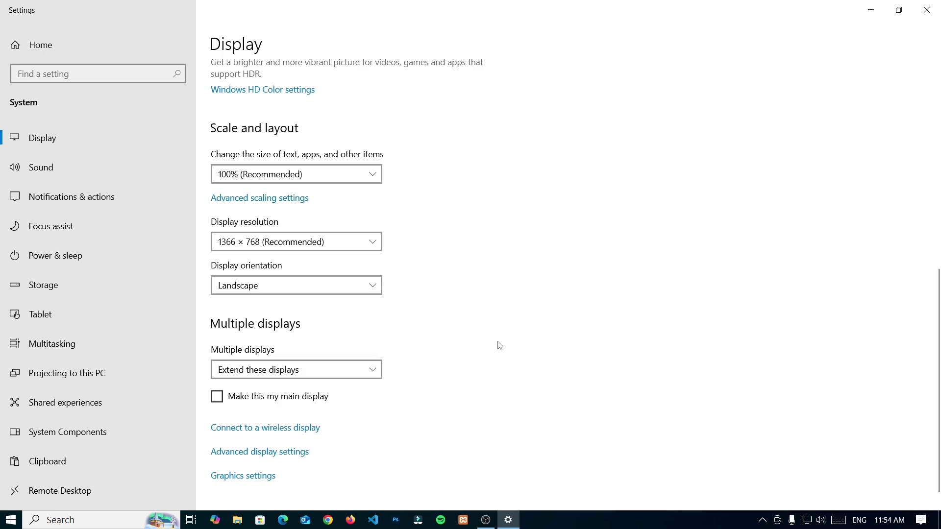
{"action": "scroll", "coordinate": [475, 346], "scroll_direction": "up", "scroll_amount": 5}
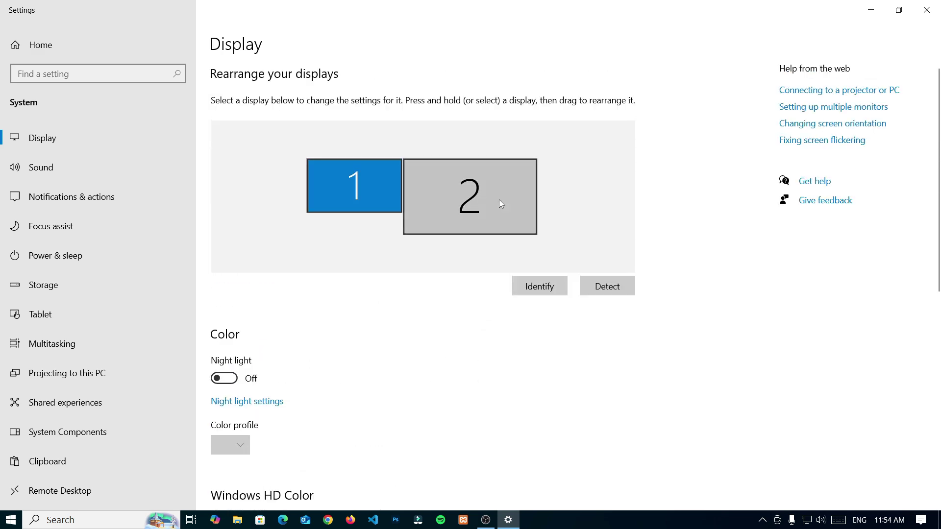
{"action": "left_click", "coordinate": [499, 200]}
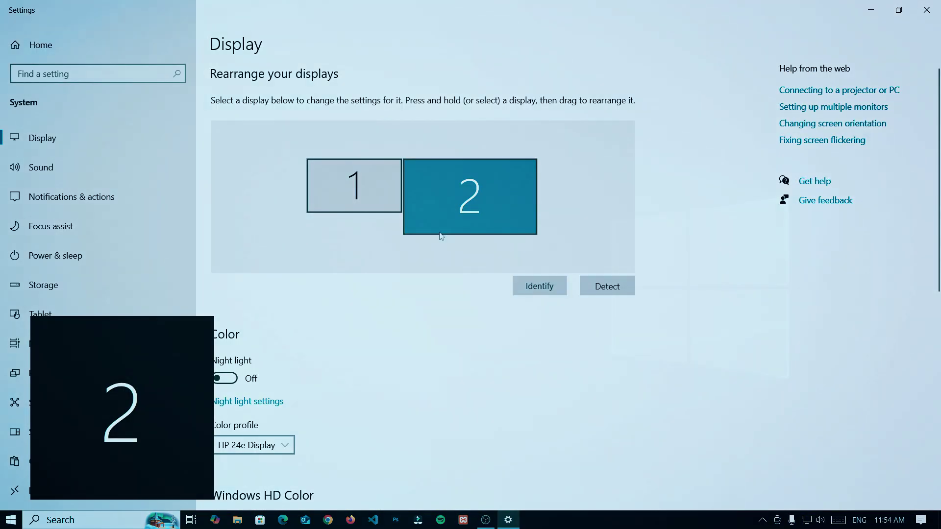